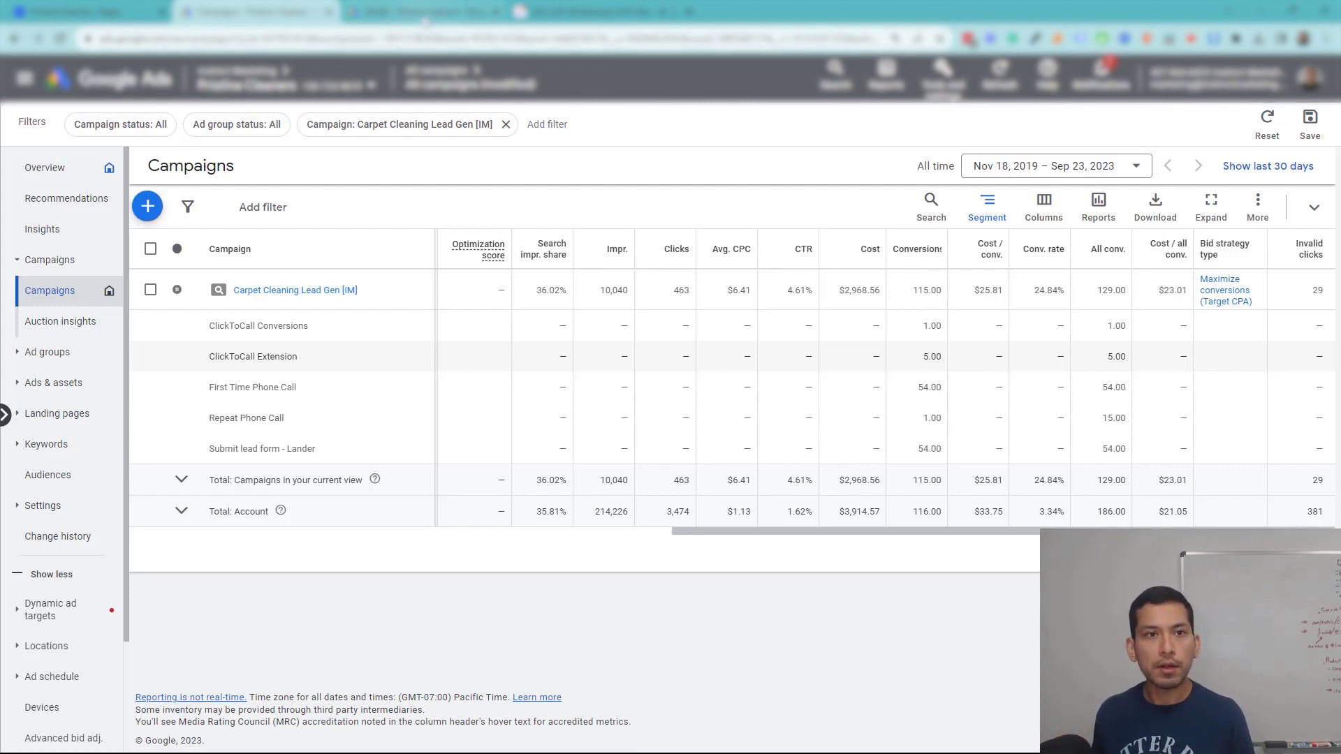
View the conversion's Google tag setup, then go back to campaigns and the code-placement whiteboard
left_click(425, 13)
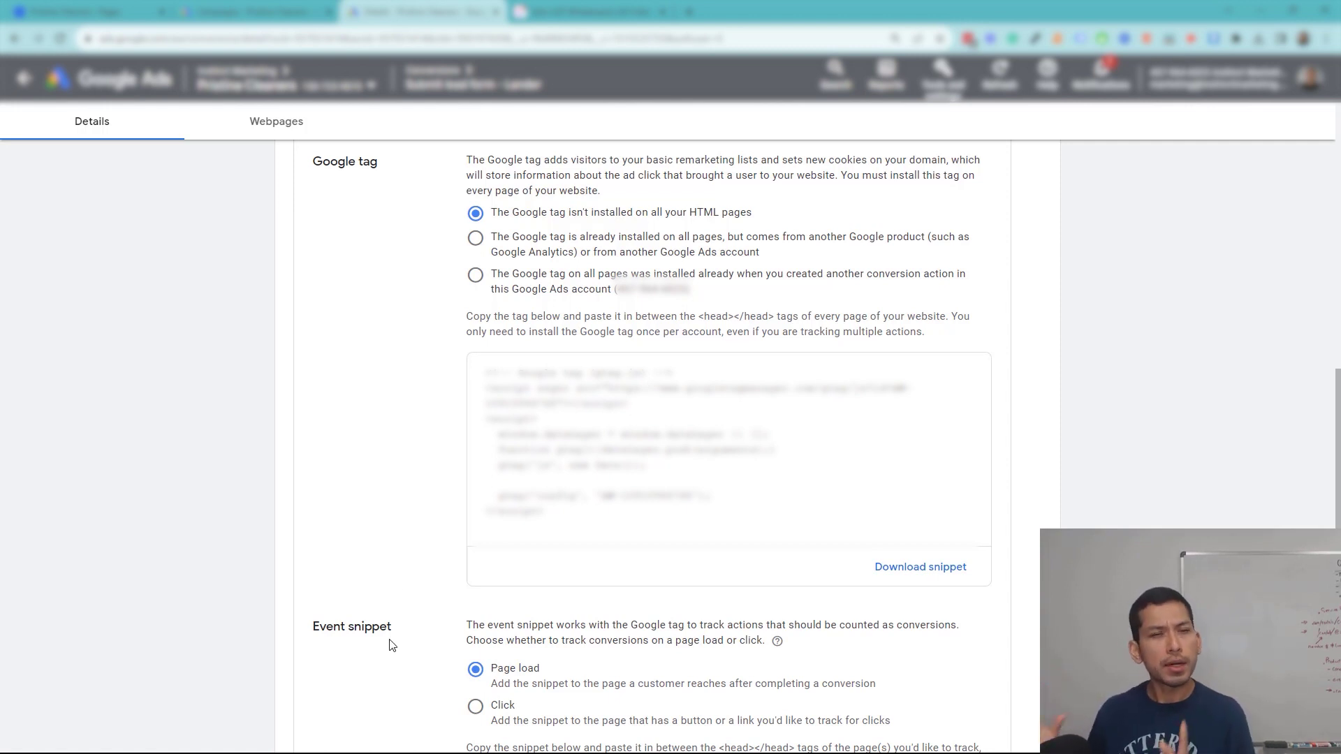
left_click(237, 8)
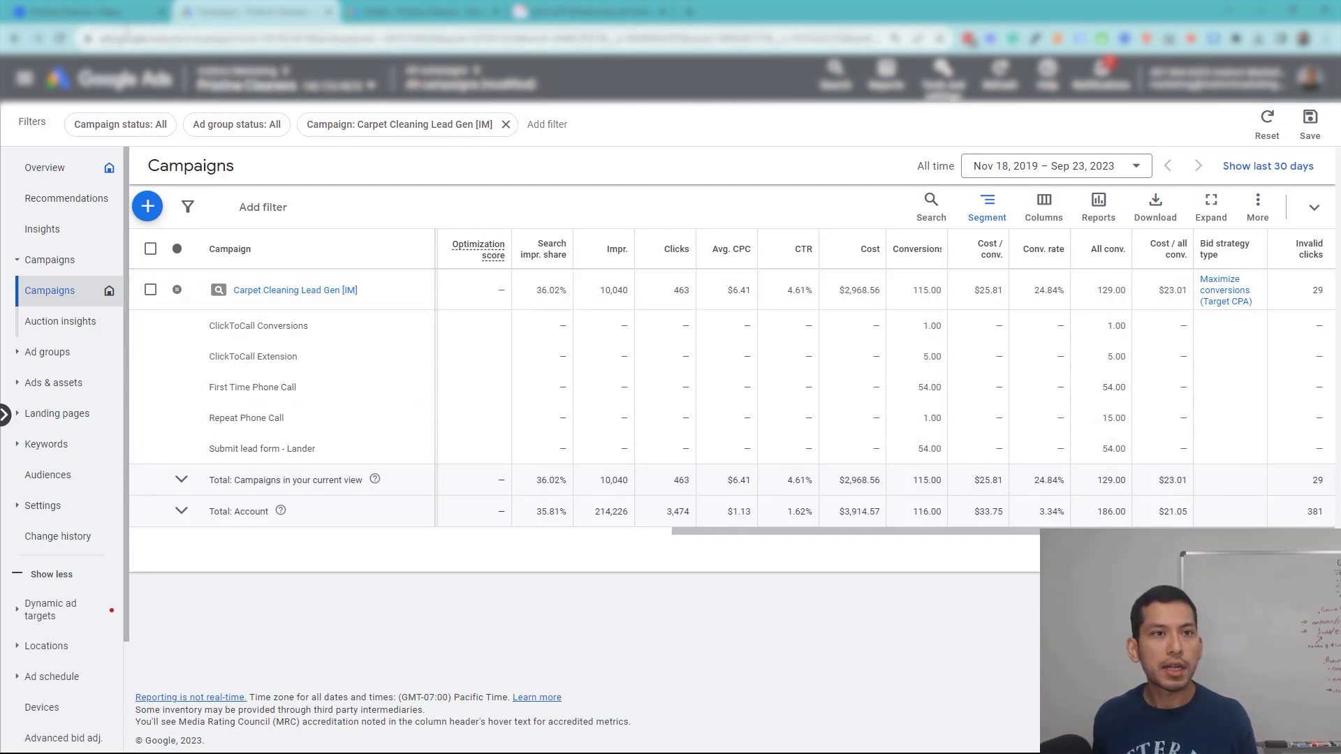
left_click(587, 12)
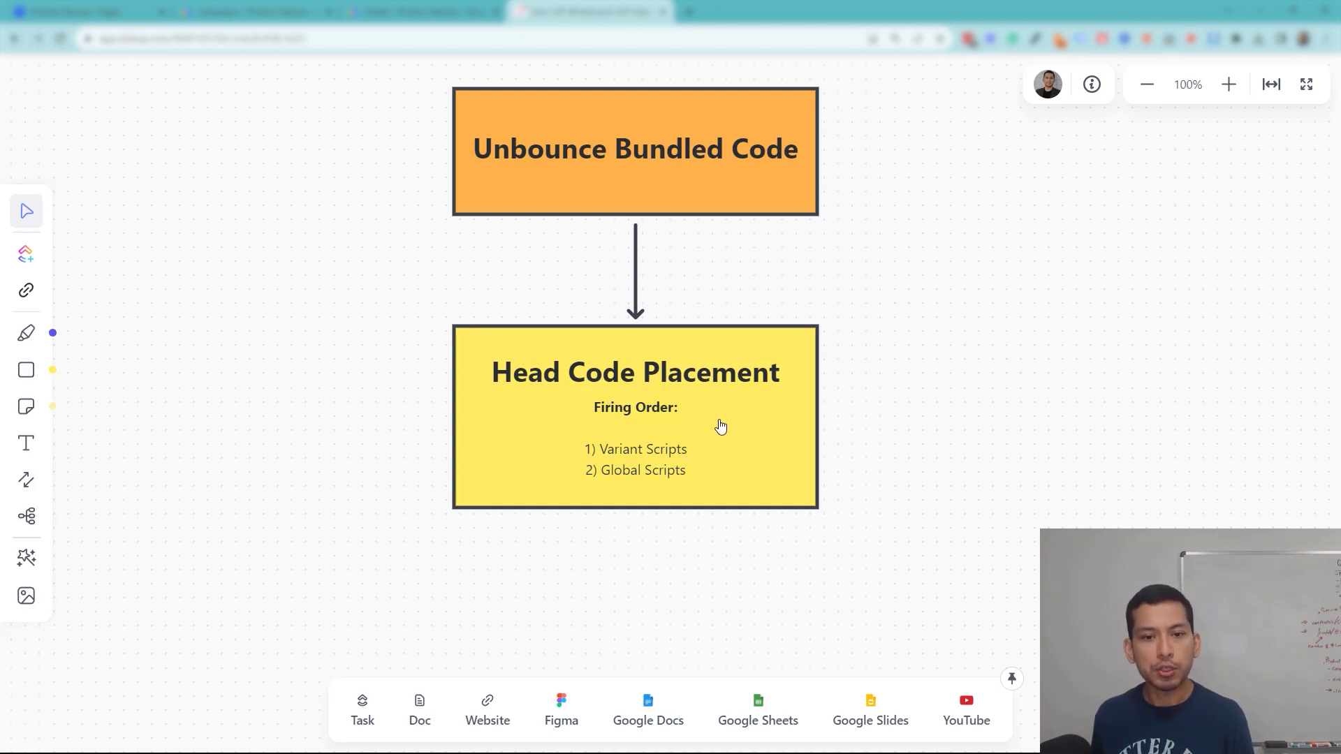
Recheck the Google tag instructions and whiteboard, then go to Unbounce's All Pages list with Ctrl+1
left_click(445, 15)
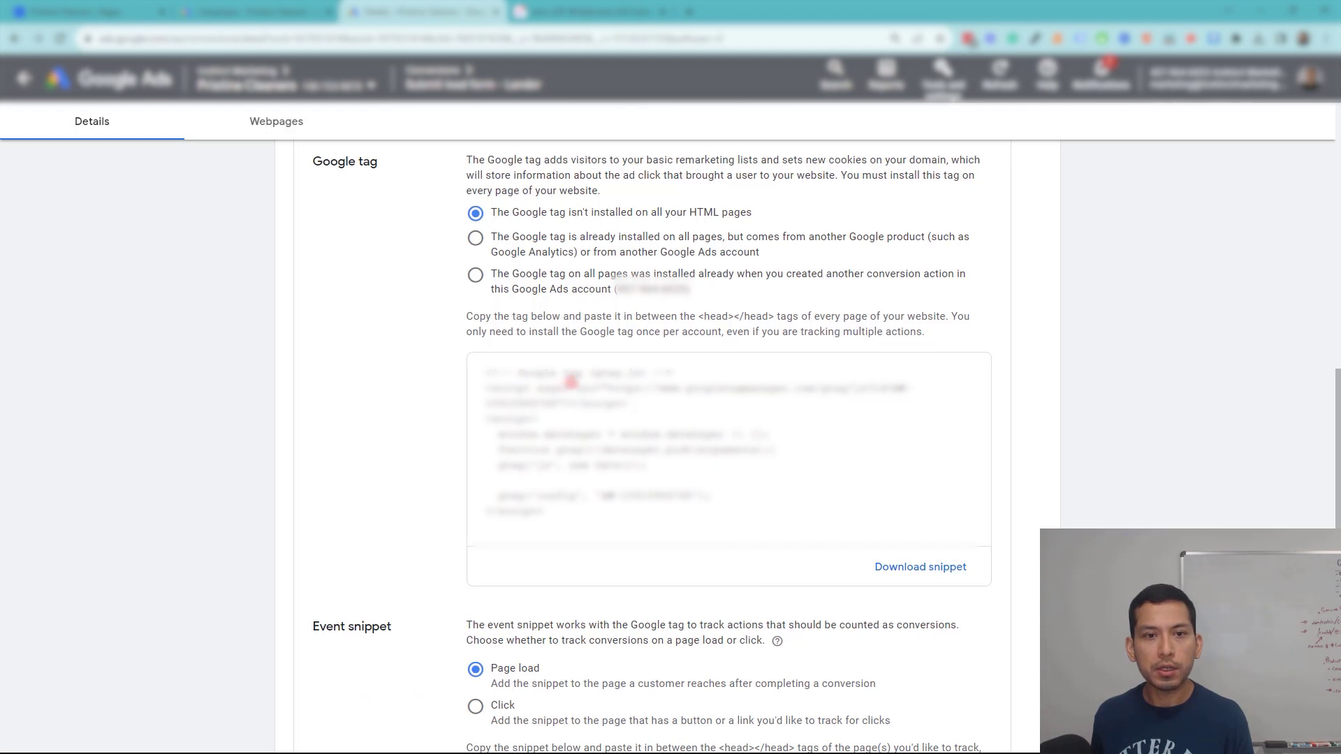
left_click(603, 13)
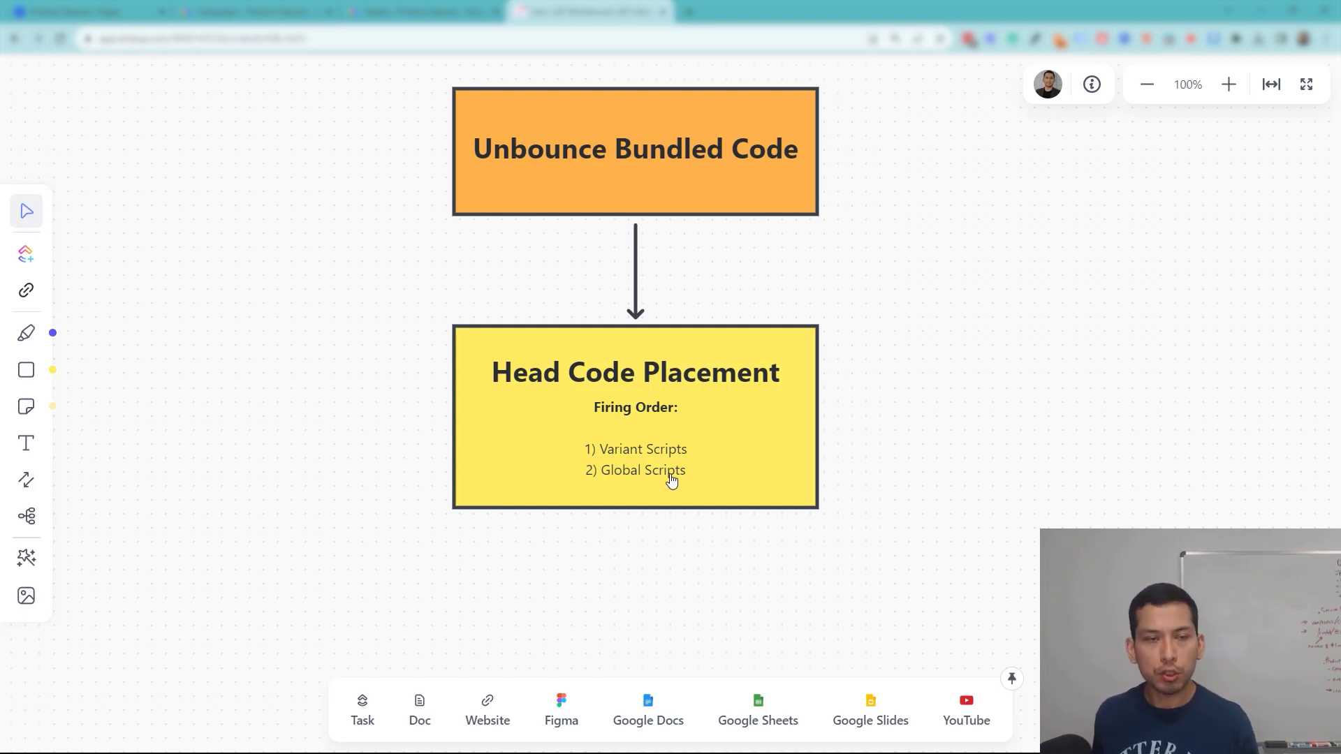
key("ctrl+1")
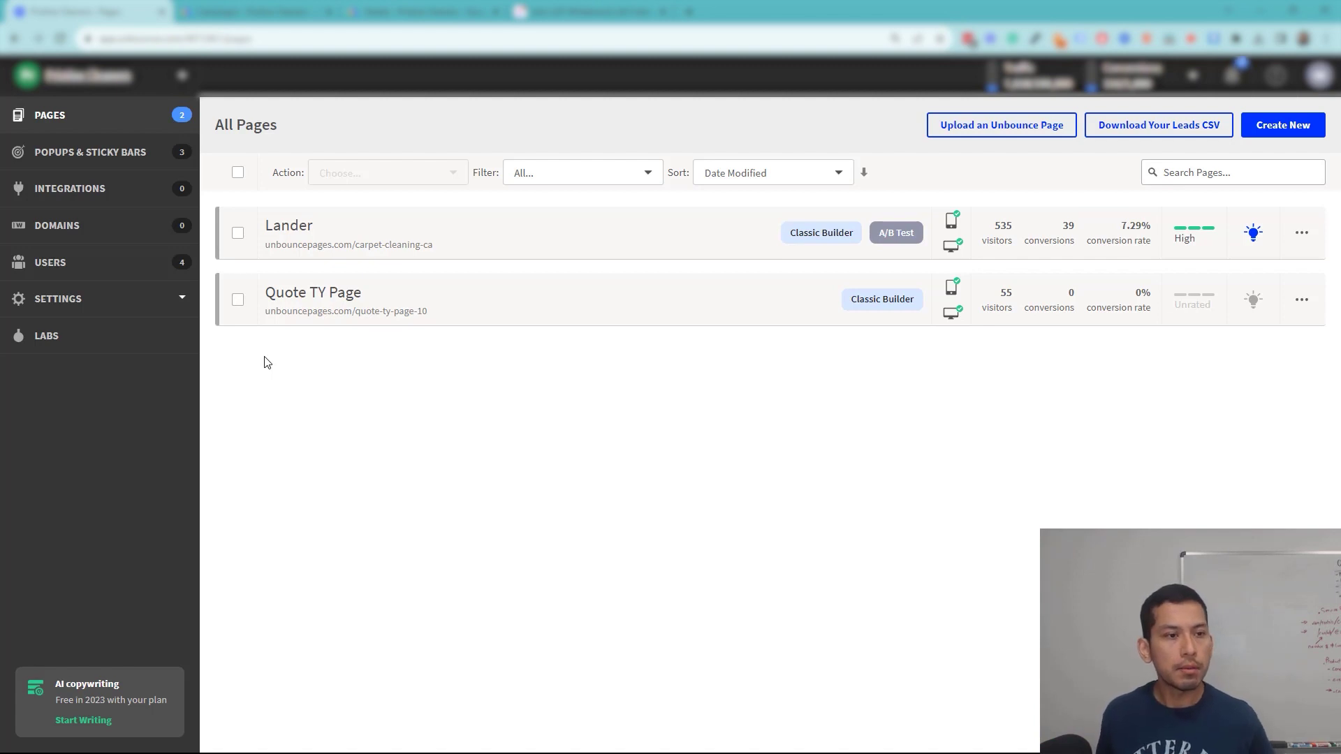
Open Unbounce's Script Manager under Settings to see the Callrail DTN Code script
left_click(182, 300)
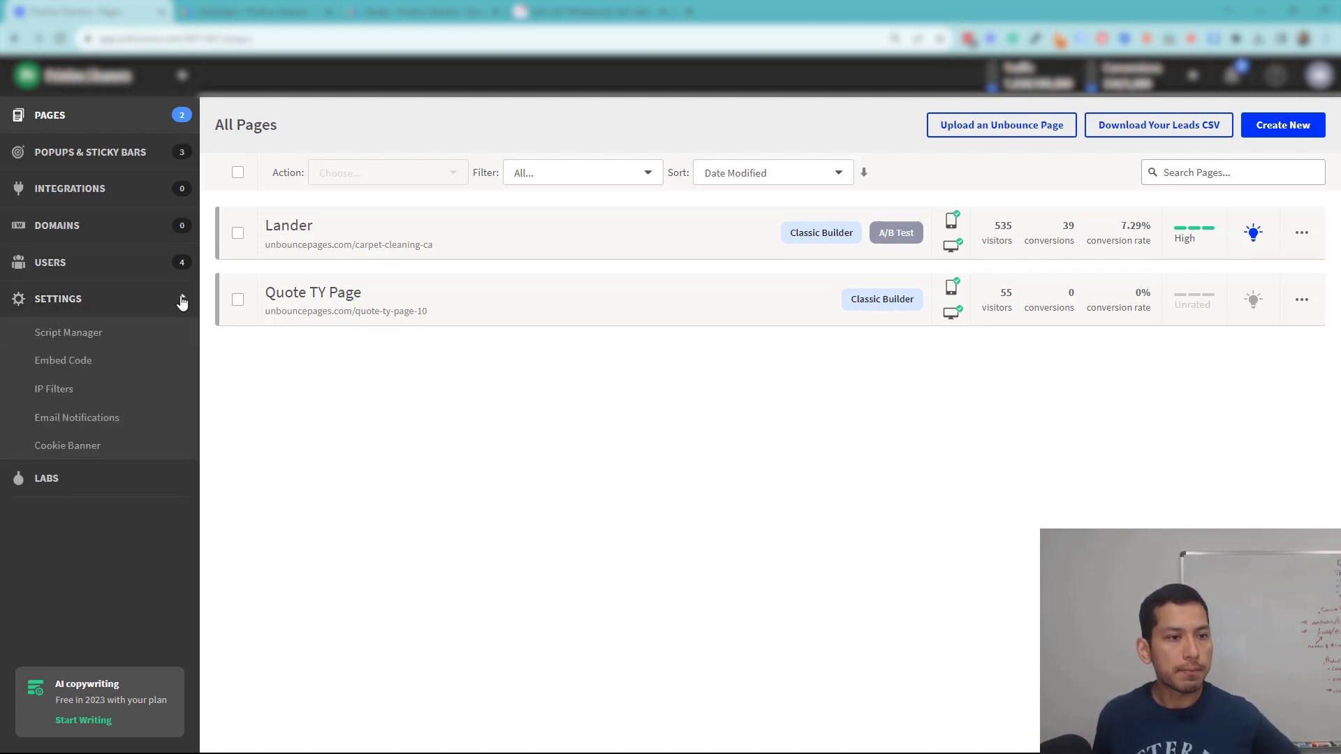
left_click(98, 341)
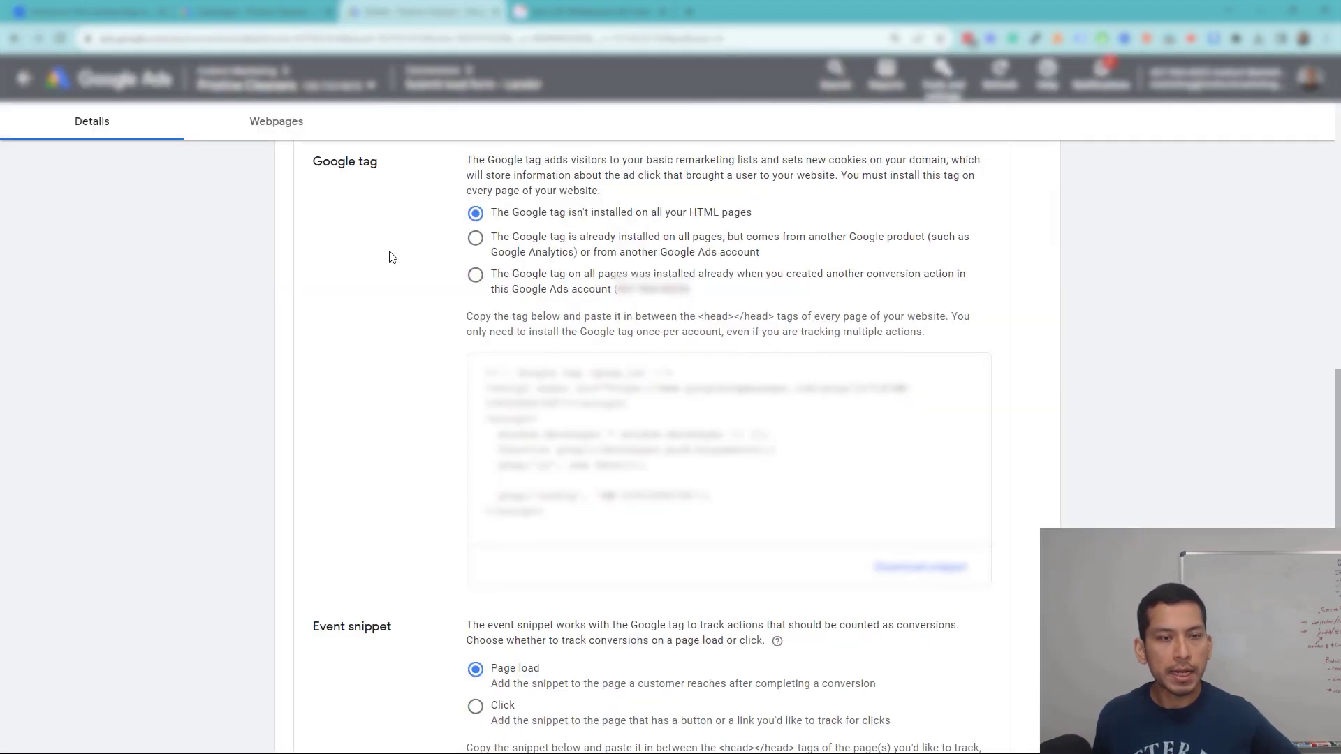
left_click(137, 21)
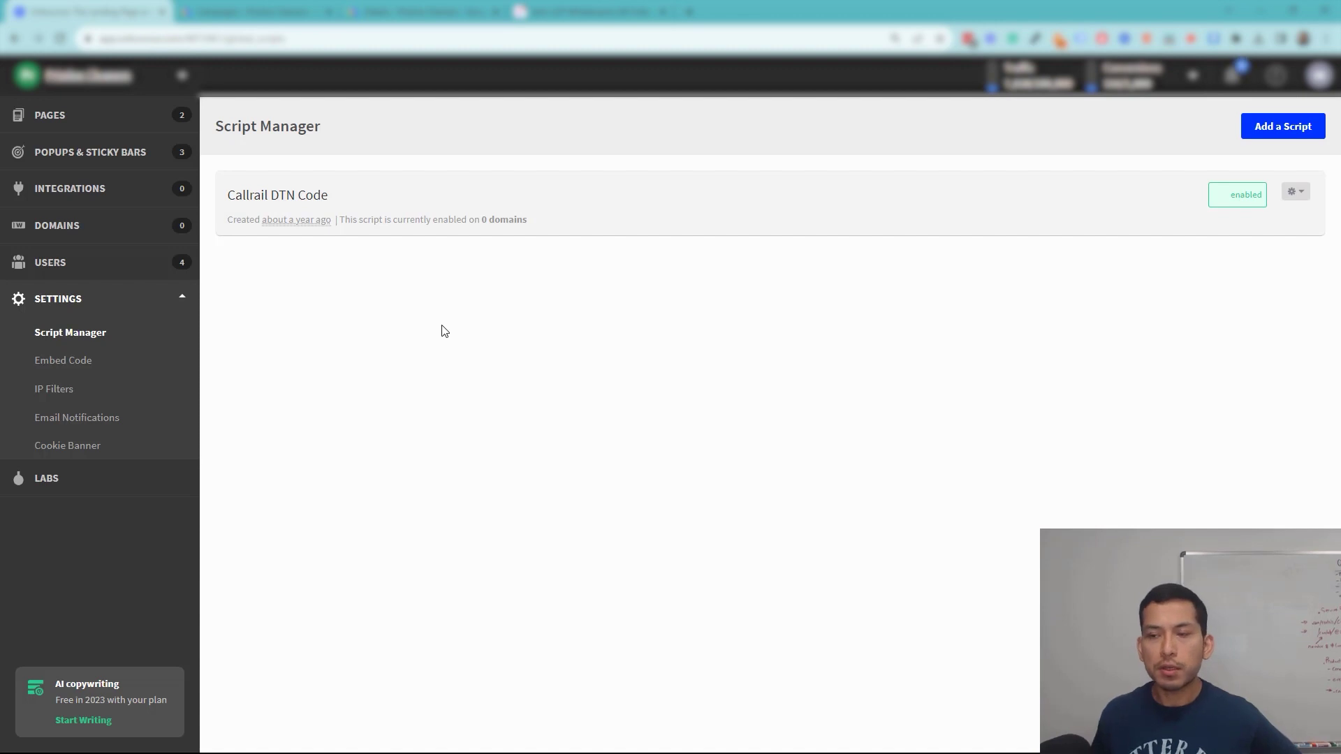
left_click(1268, 130)
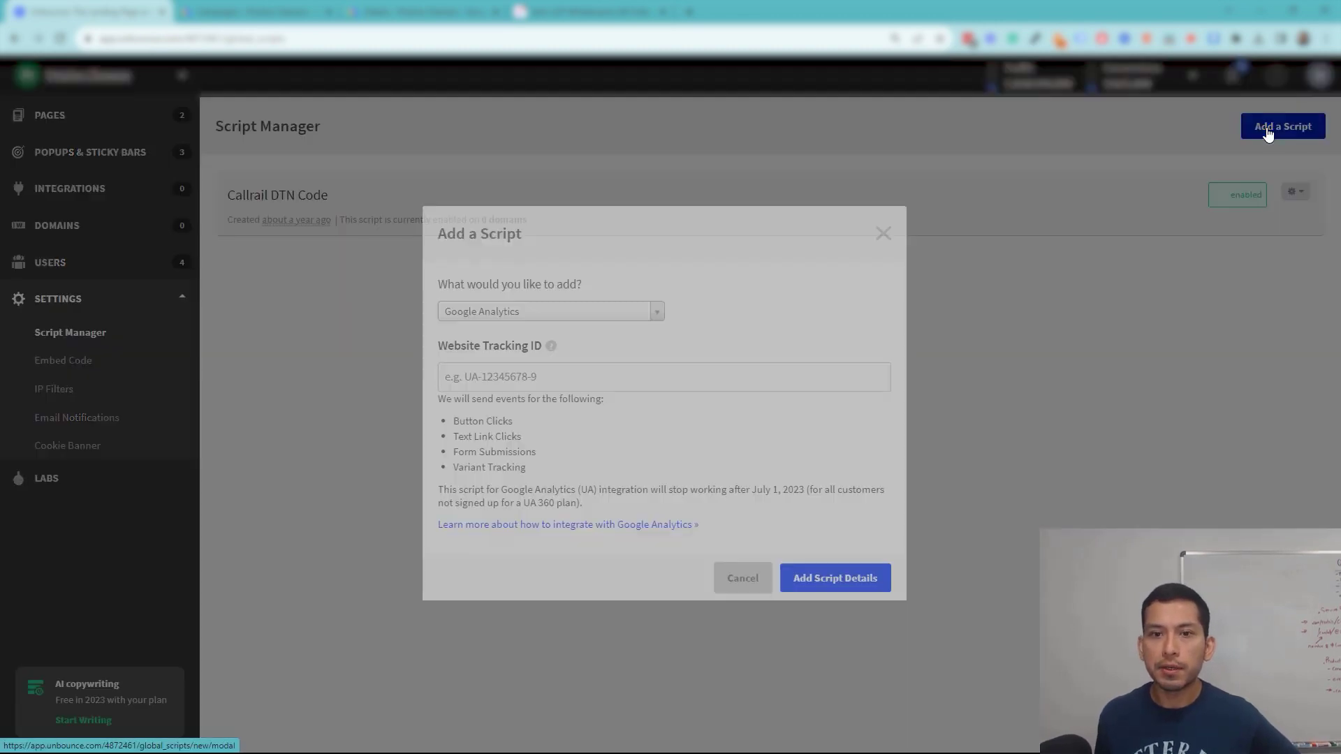
left_click(618, 311)
left_click(587, 407)
left_click(537, 379)
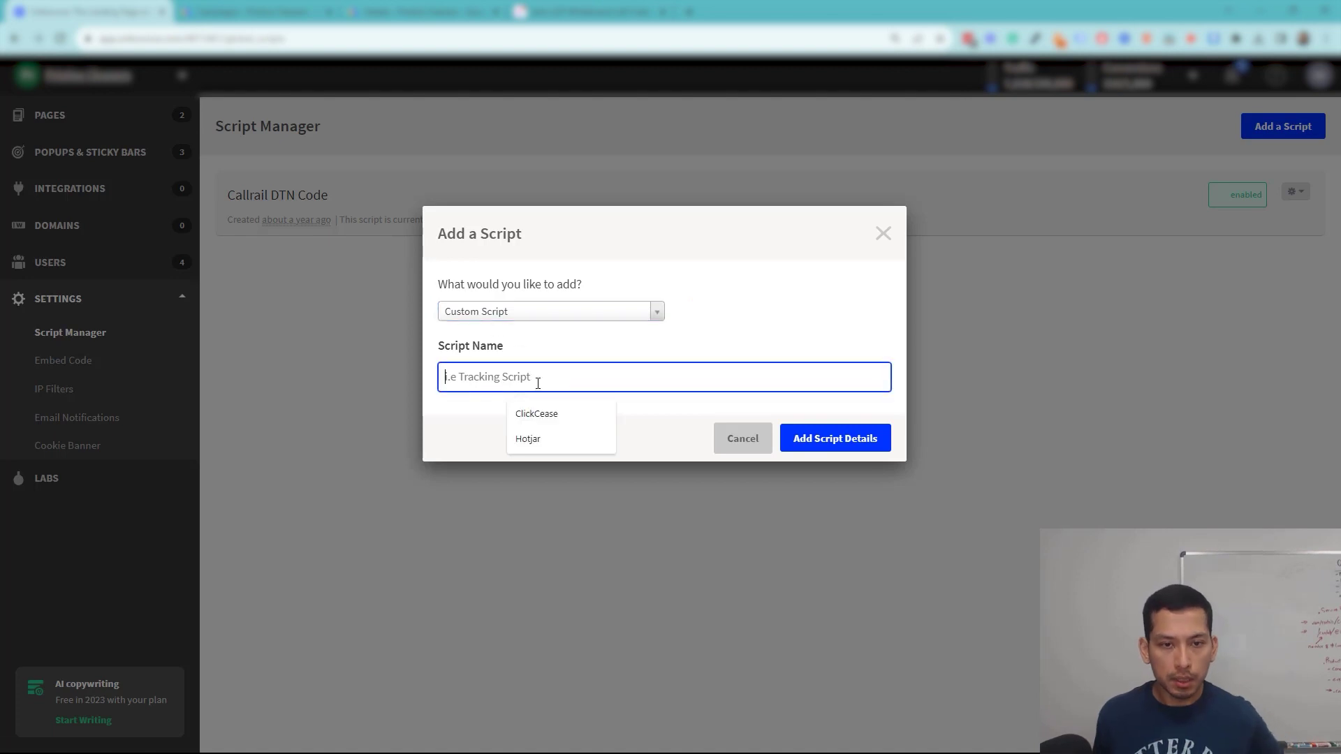
type("S")
key("BackSpace")
type("Global ")
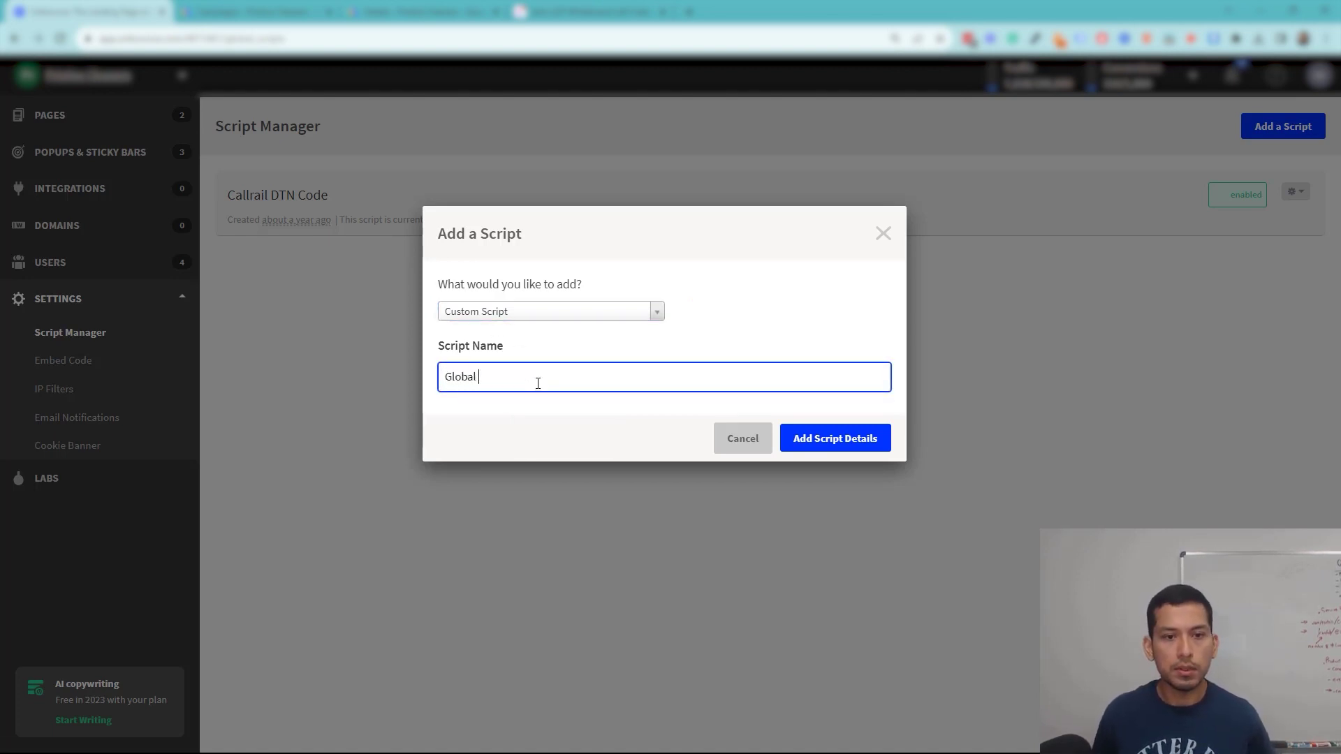
type("Site Tag")
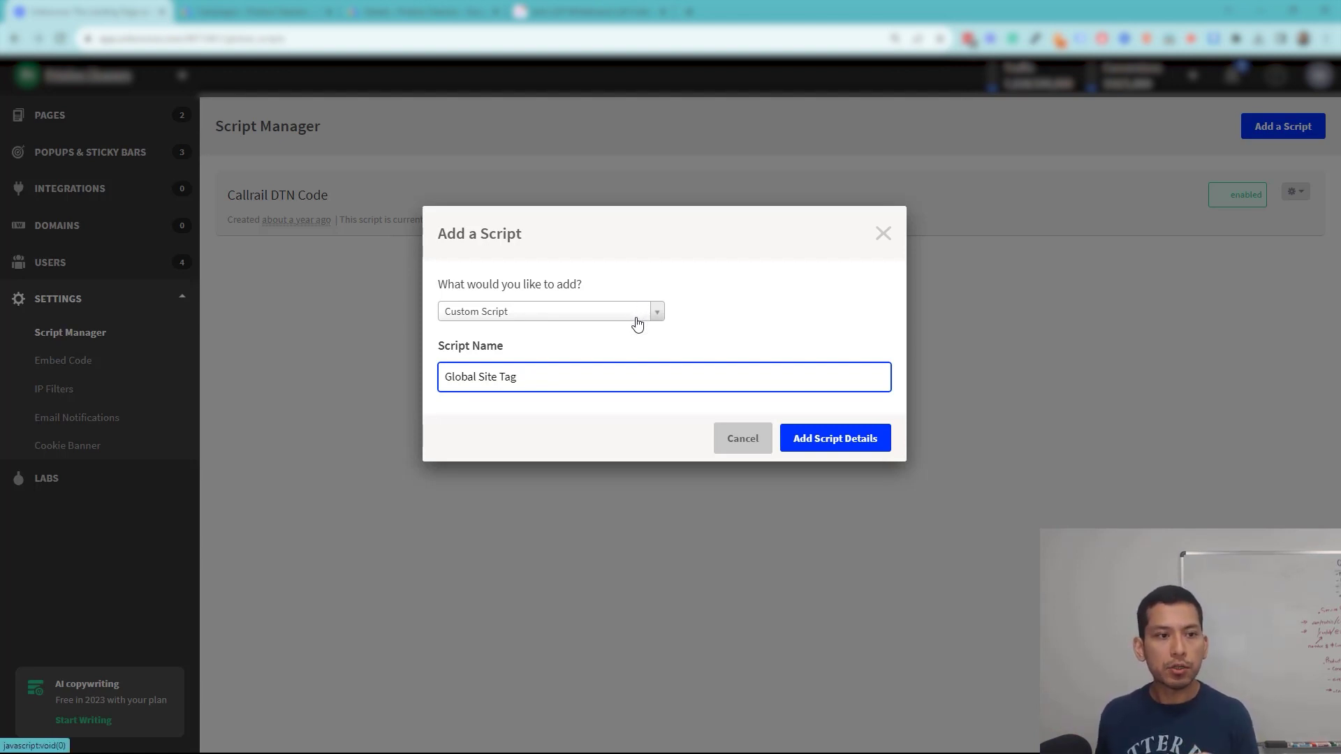
left_click(758, 437)
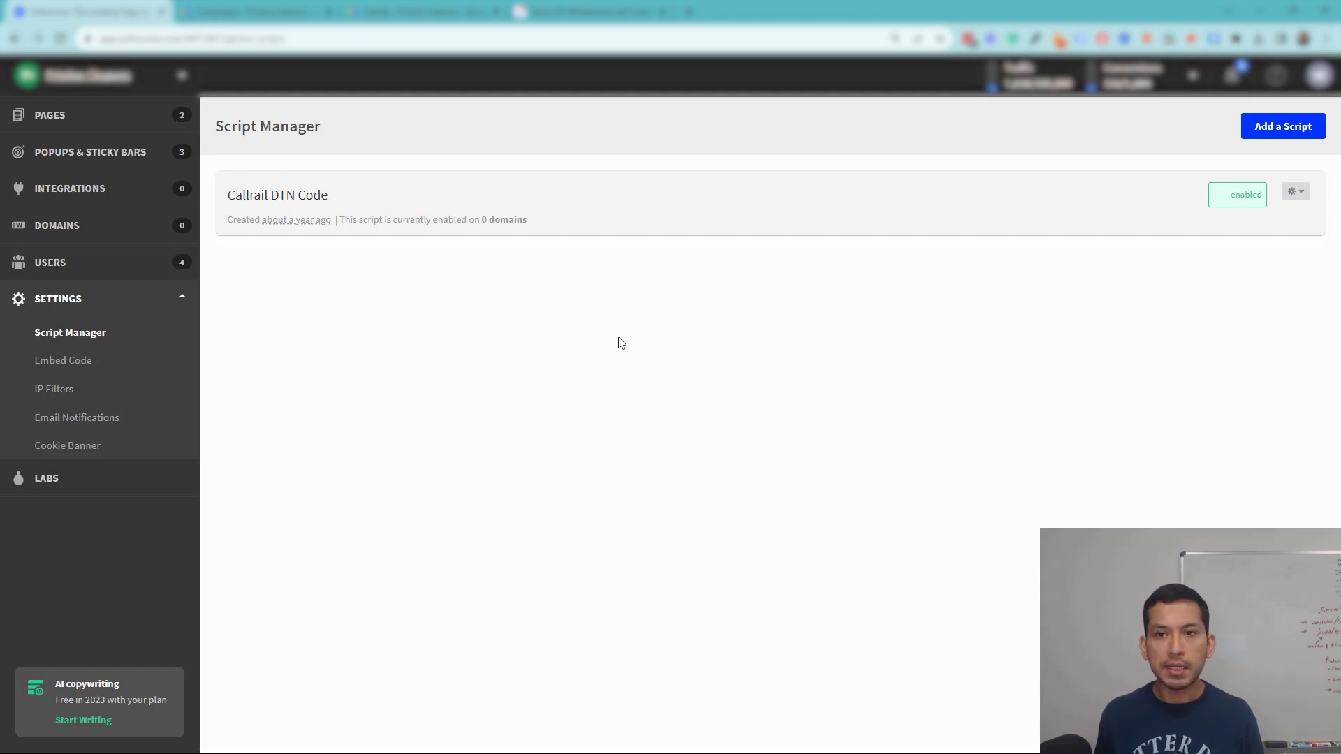
Check the Callrail DTN Code script options, then open the Lander page in the editor from All Pages
left_click(1305, 195)
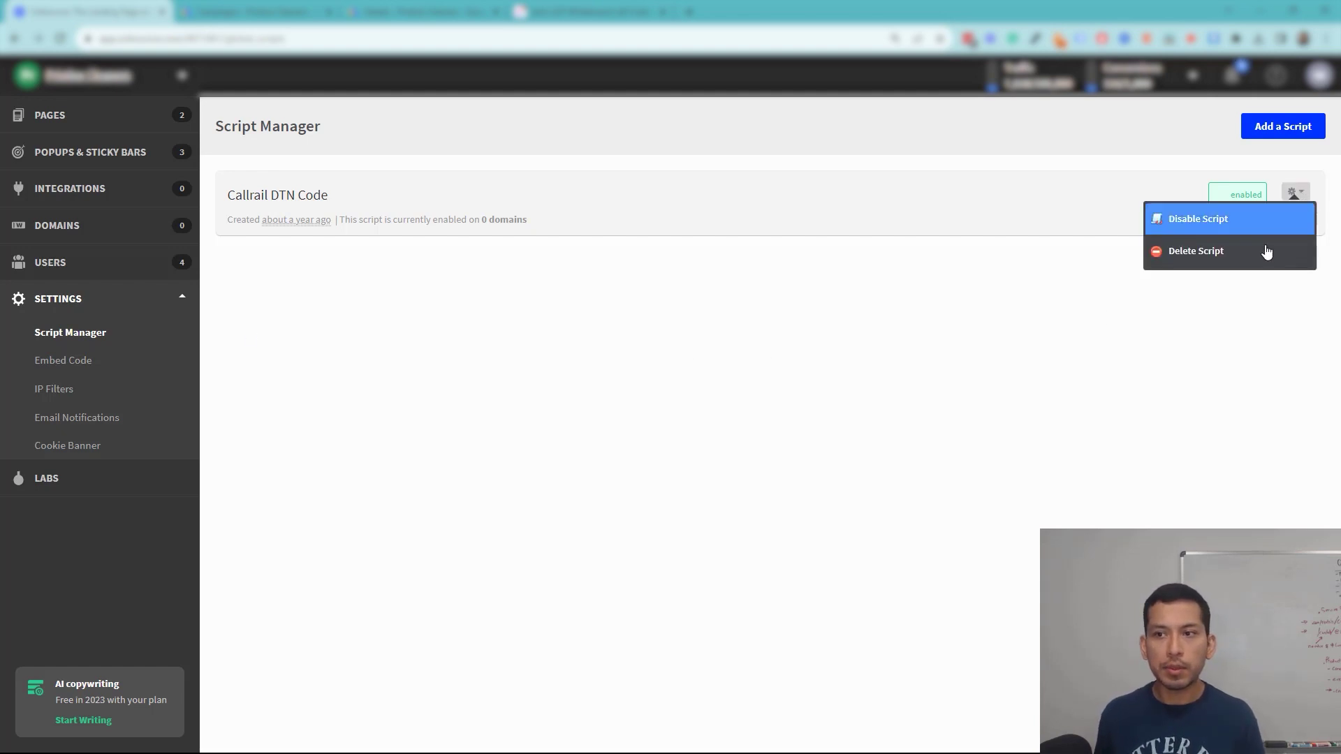
left_click(790, 343)
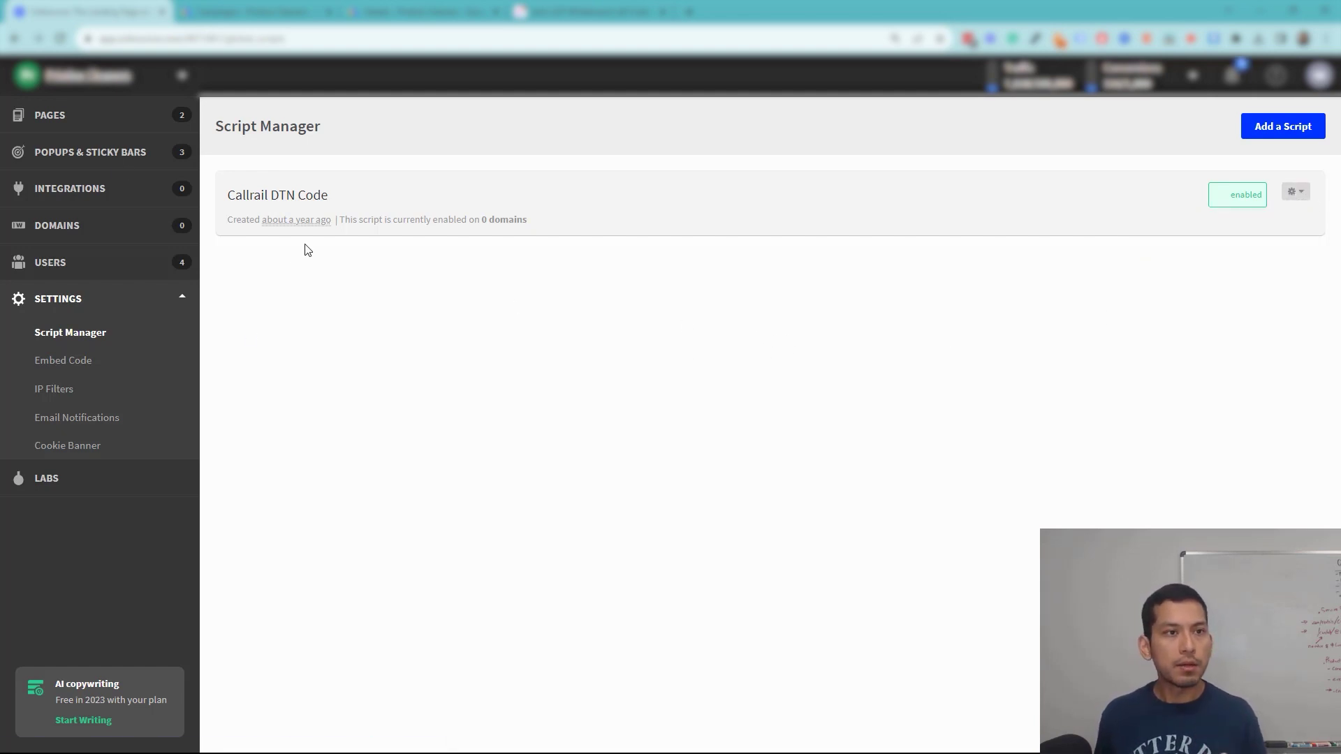
left_click(117, 126)
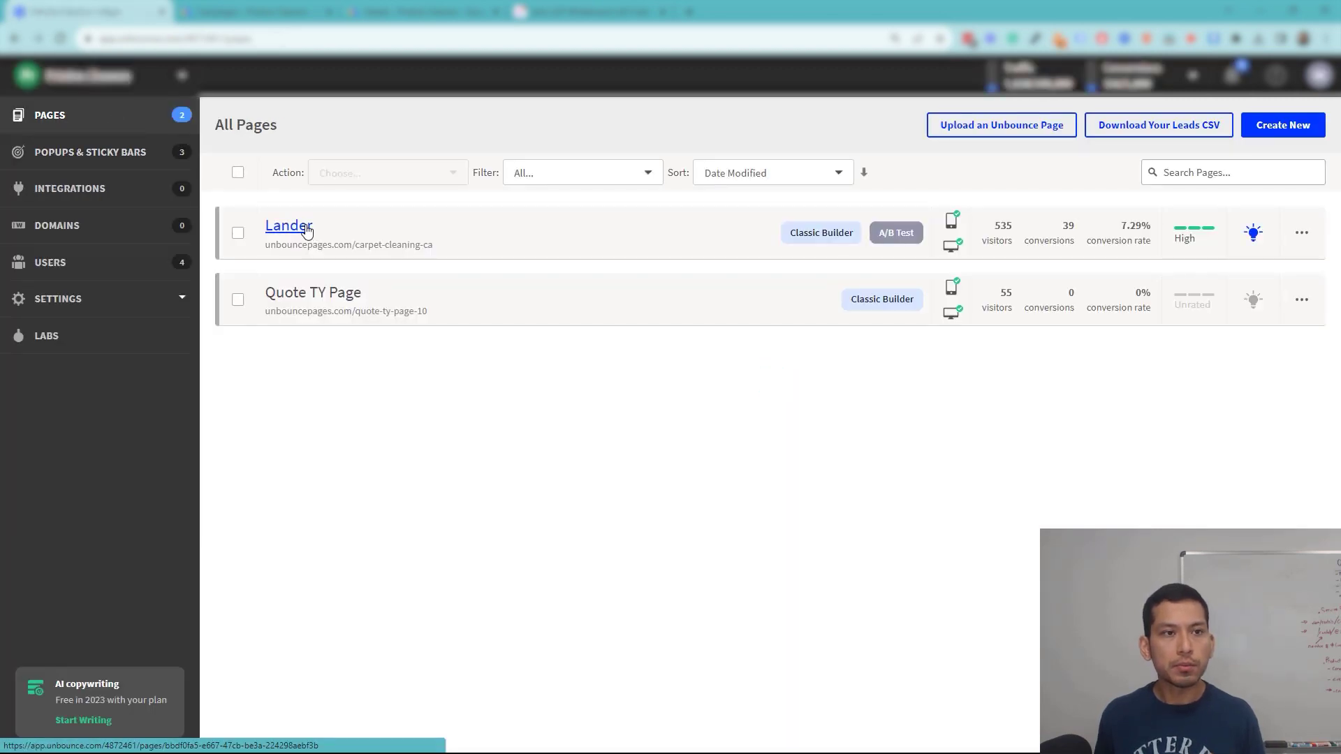
left_click(1302, 232)
right_click(1229, 259)
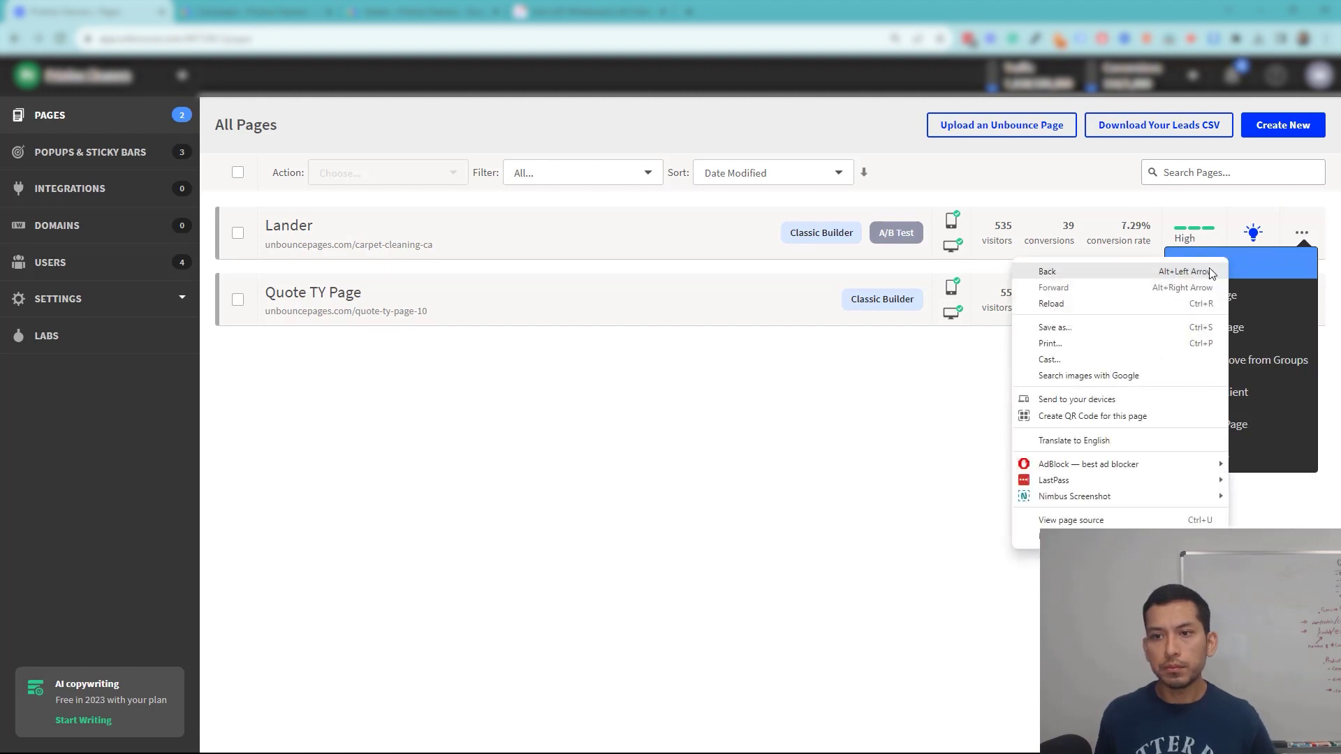
key("Escape")
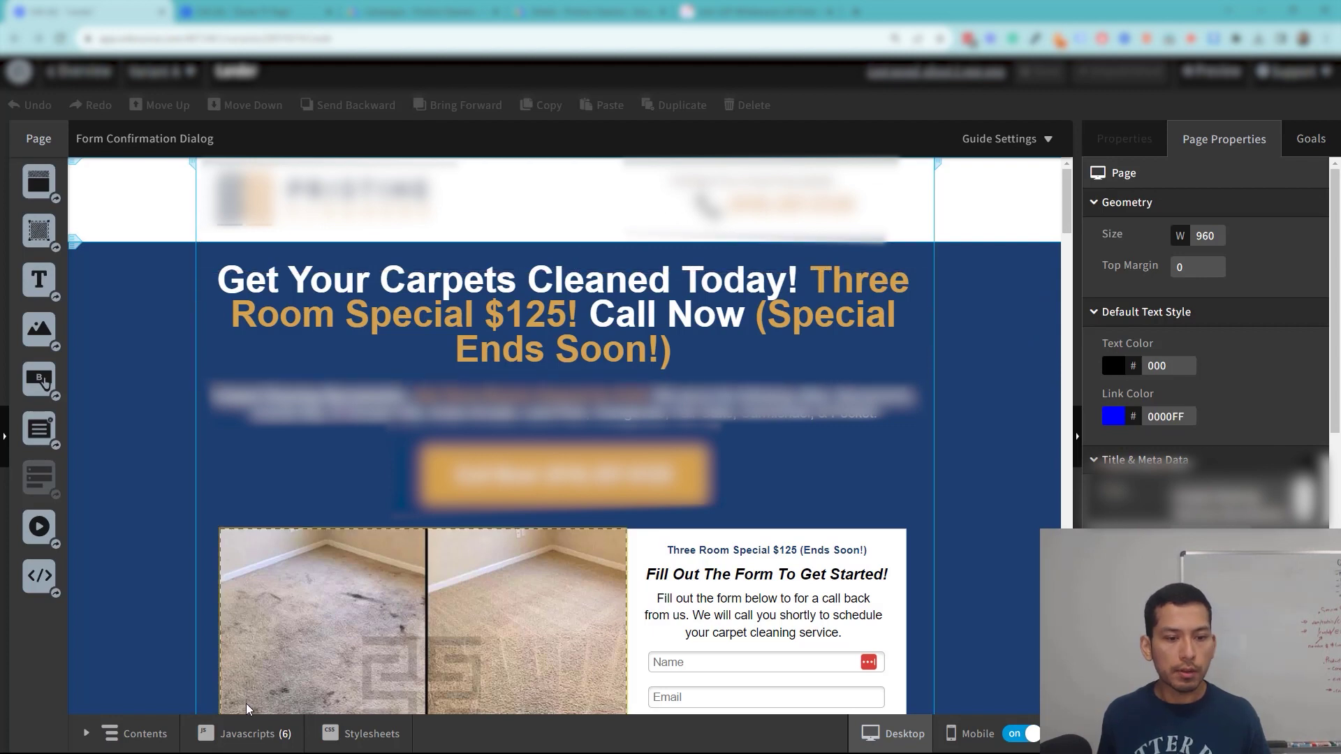
Inspect the Lander's Global Site Tag JavaScript, then switch to the Quote TY Page editor
left_click(249, 727)
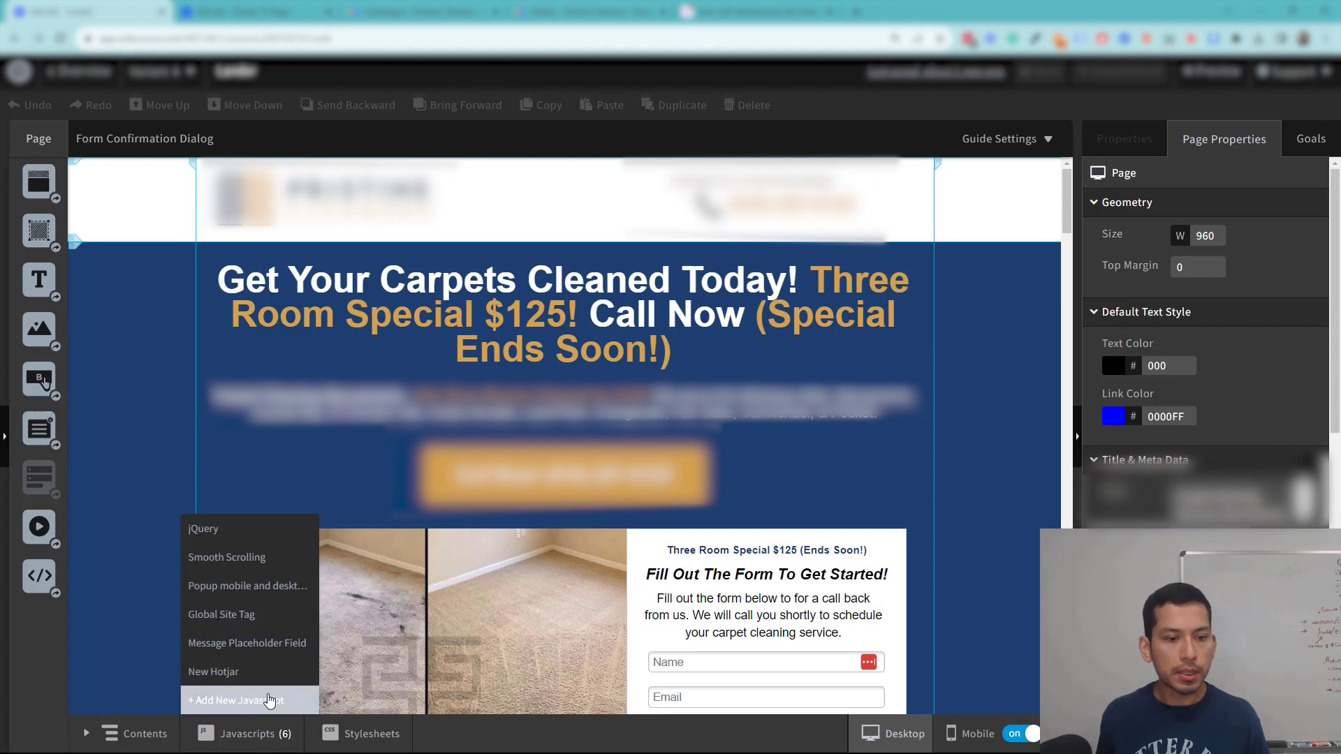
left_click(231, 615)
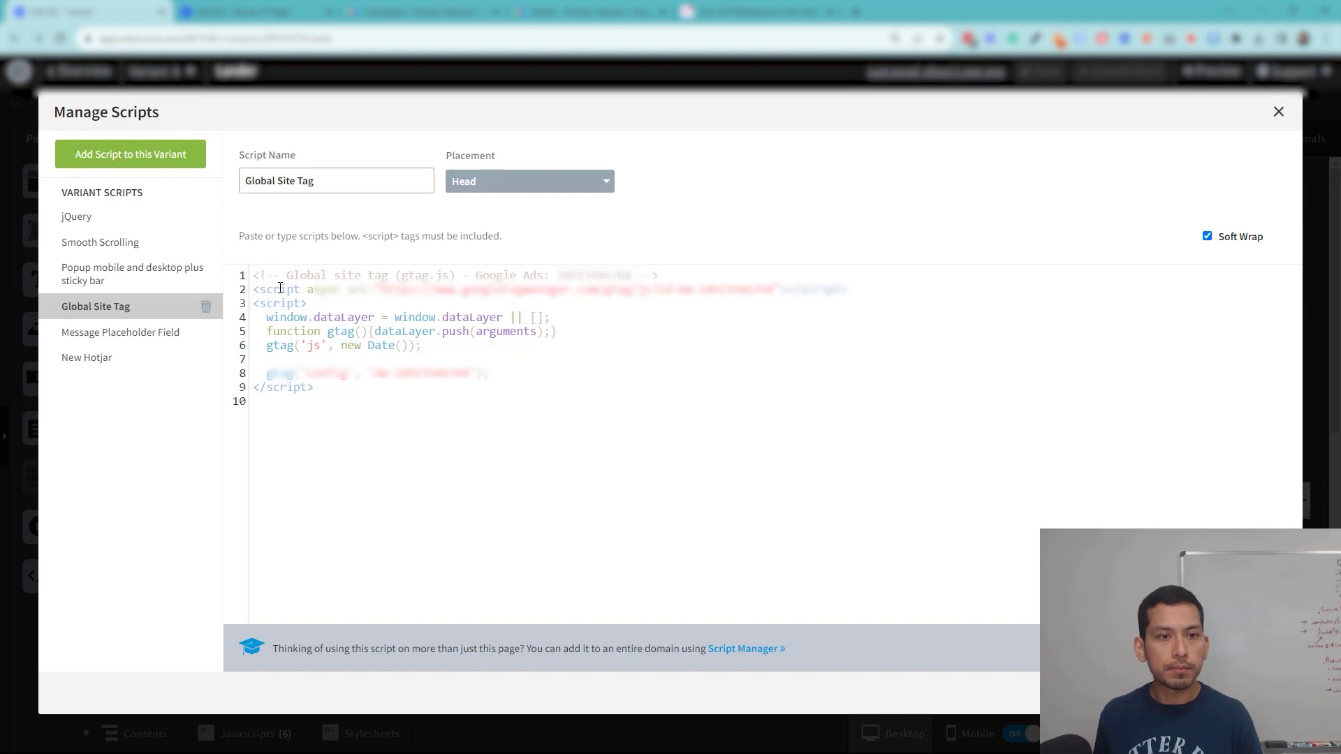
left_click(258, 11)
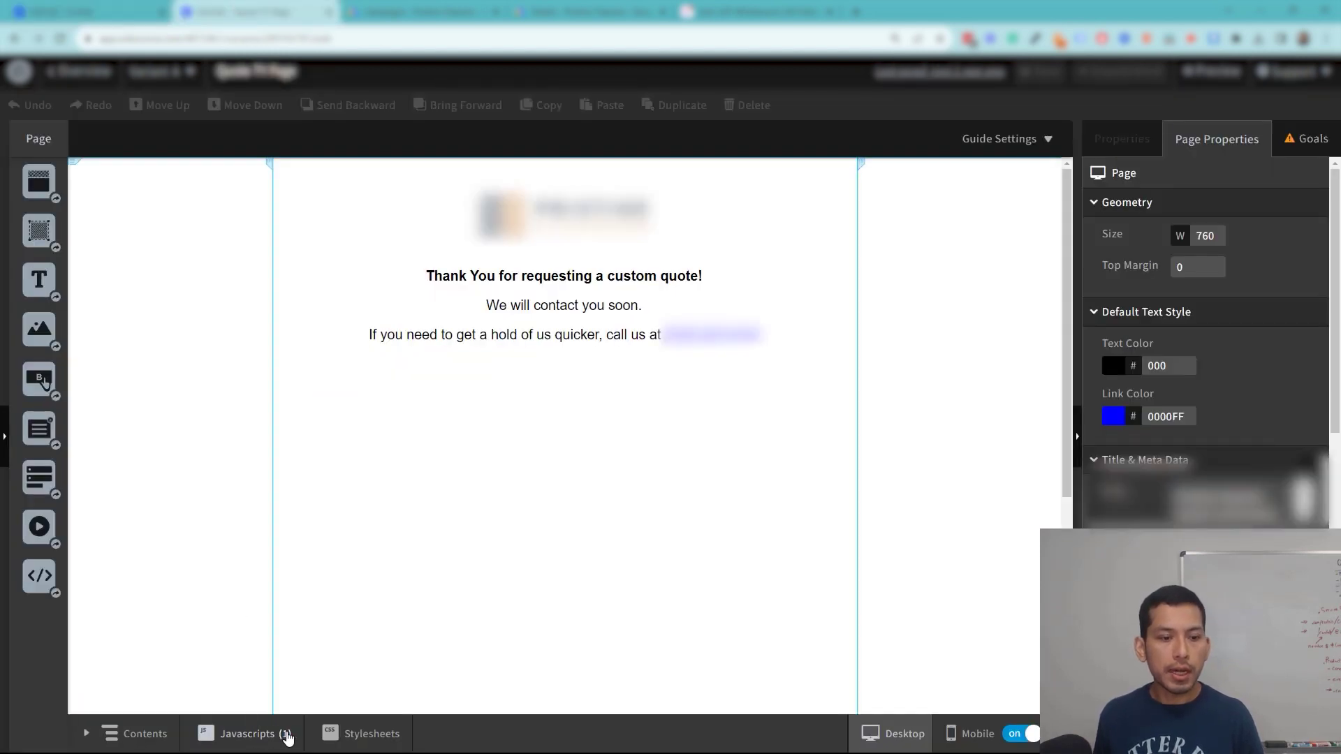
Open the Quote TY Page's Form Event Snippet and highlight the global site tag above the event snippet
left_click(229, 734)
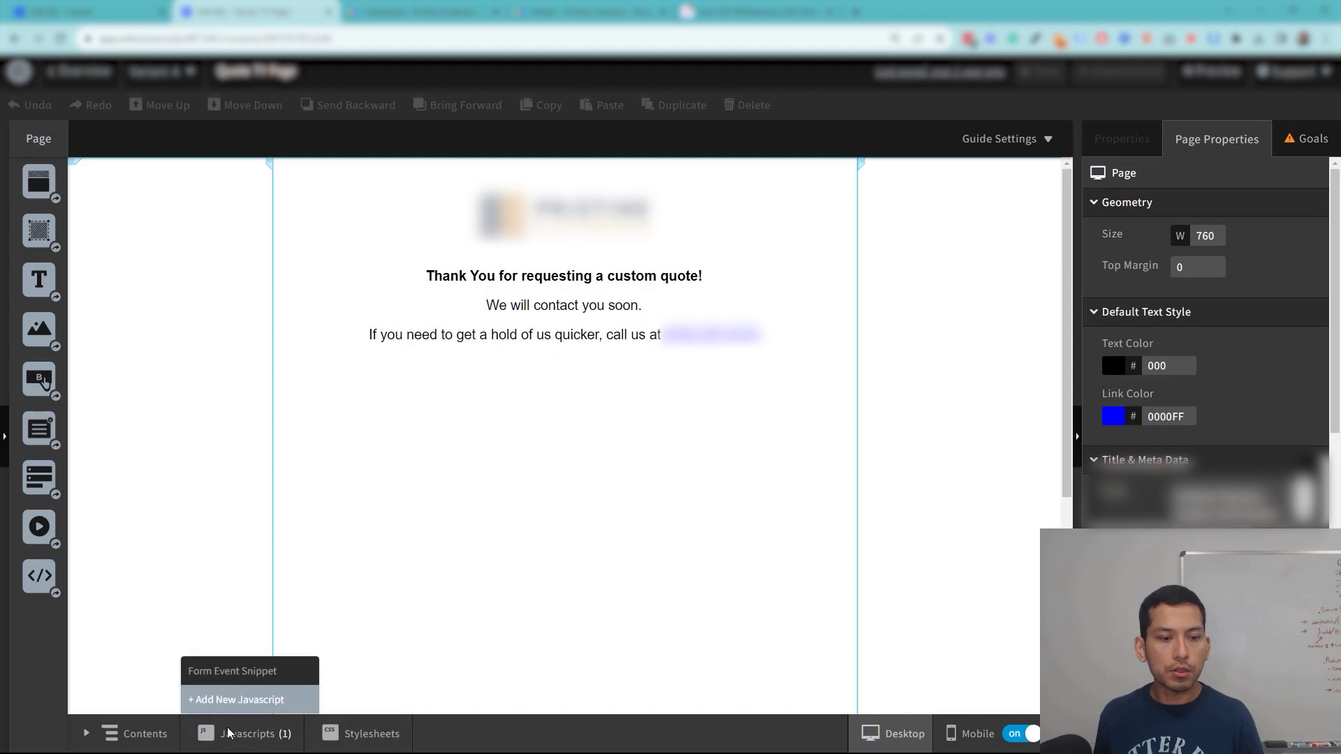
left_click(230, 672)
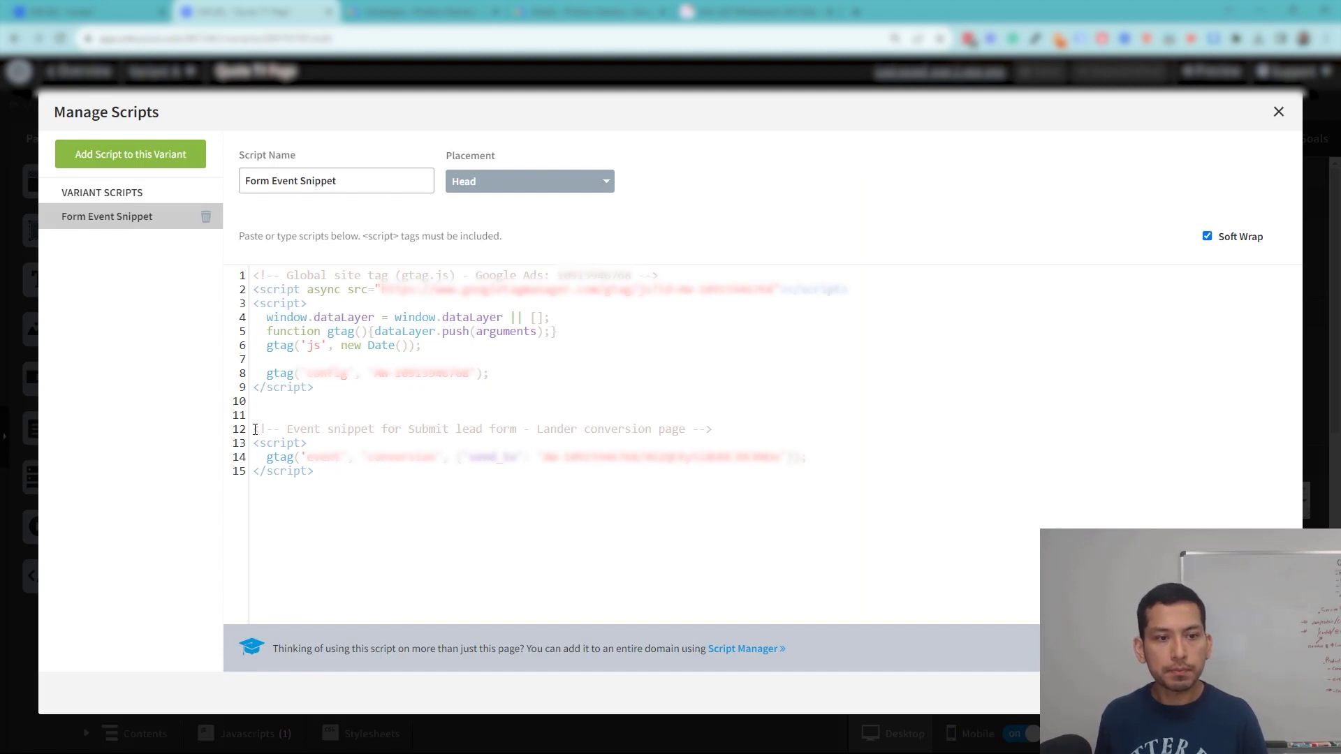
left_click_drag(253, 429, 719, 434)
left_click(720, 433)
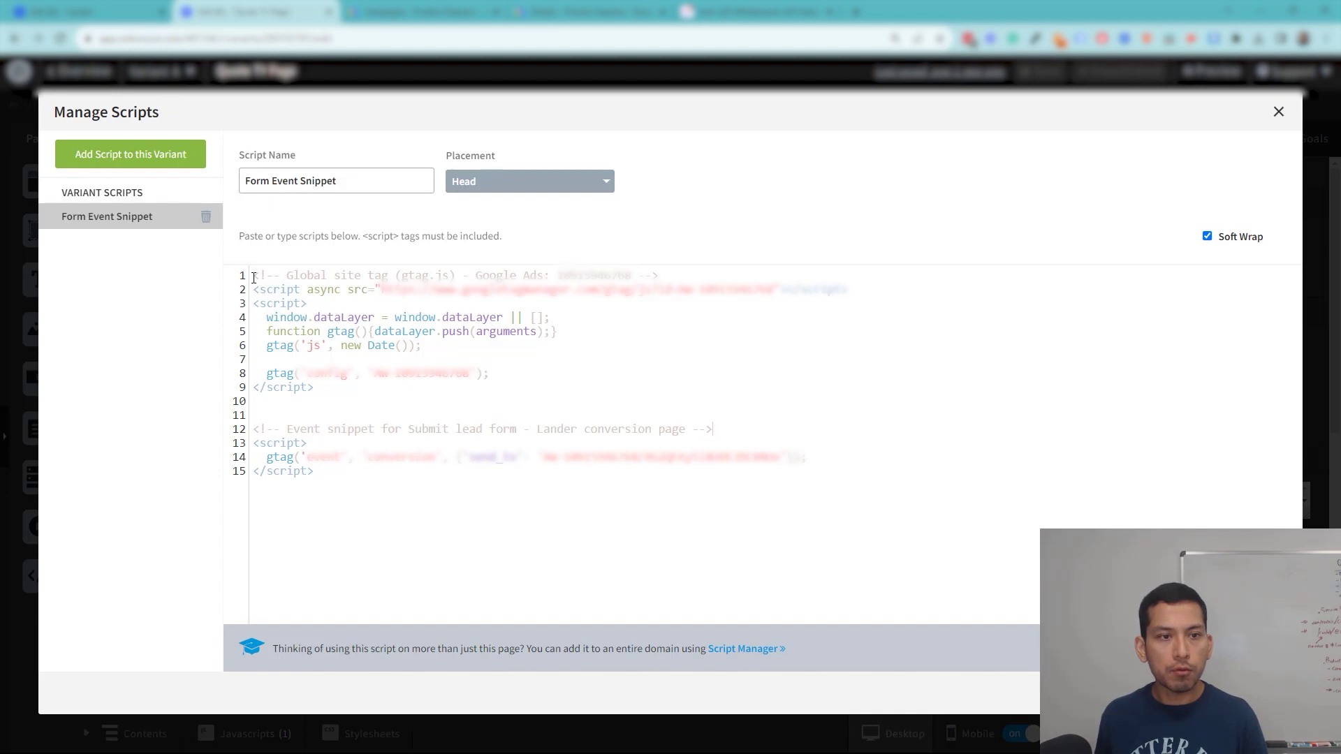
left_click_drag(253, 276, 336, 389)
left_click(336, 389)
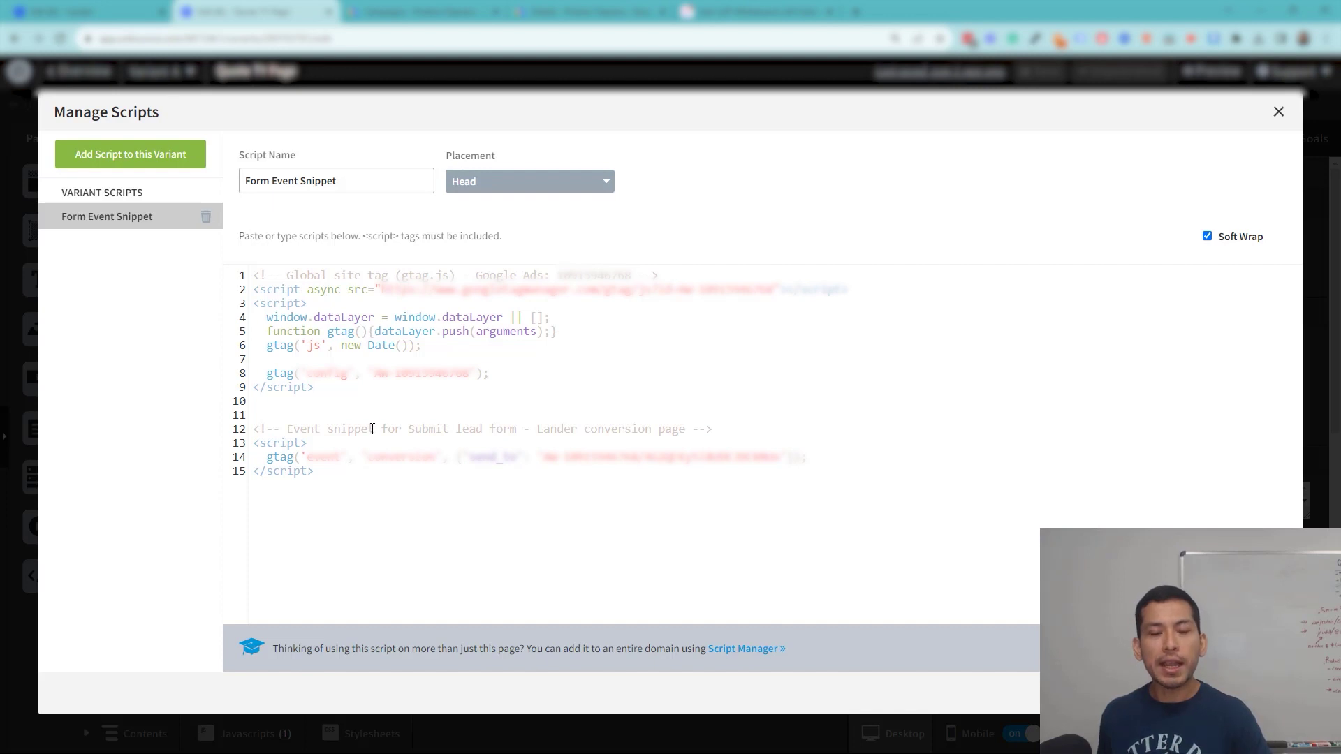
Return to the whiteboard's Variant Scripts before Global Scripts diagram with Ctrl+5
key("ctrl+5")
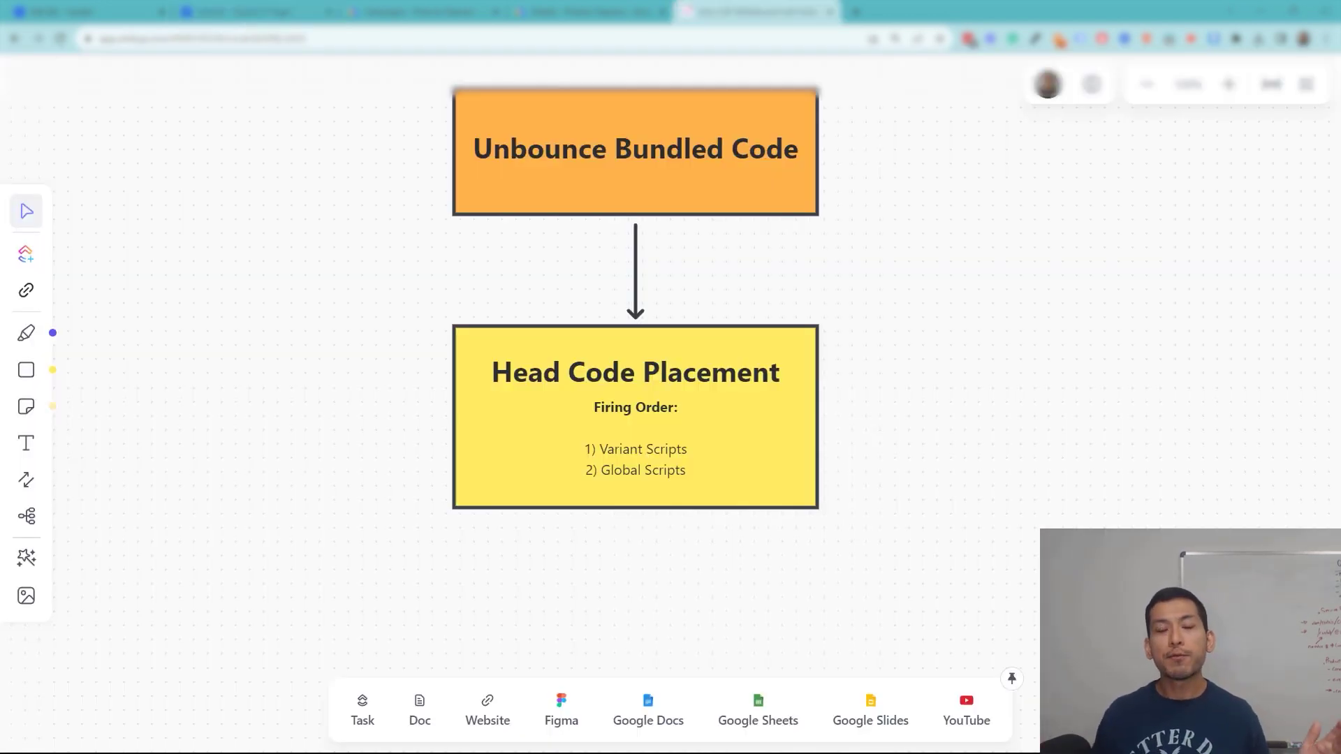